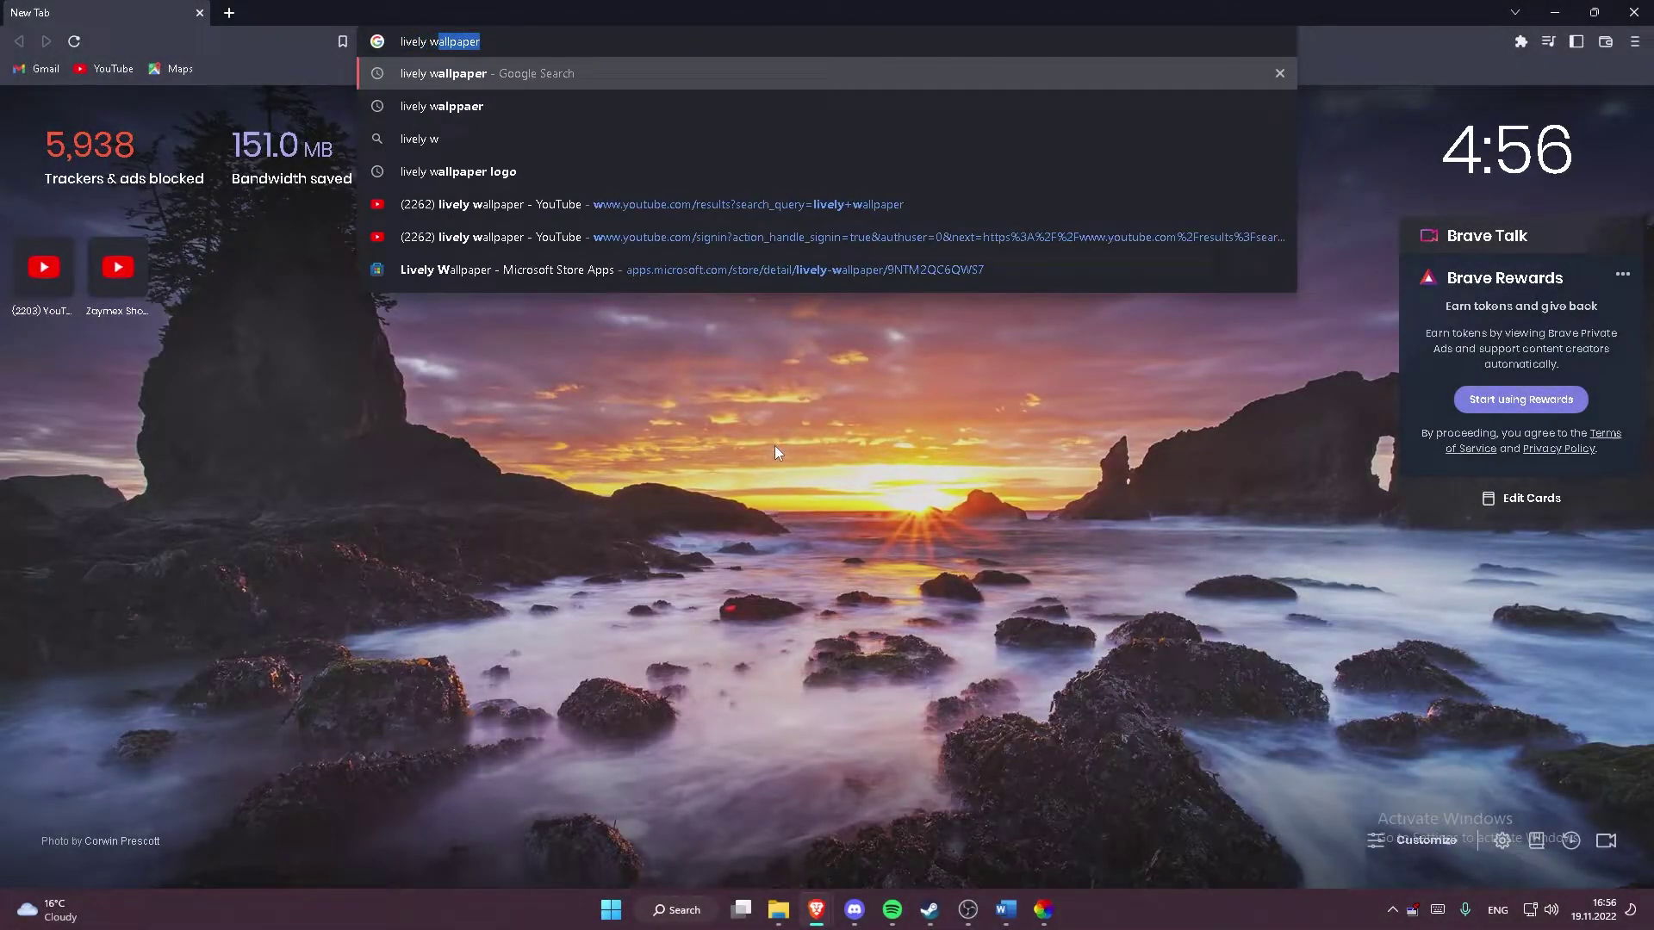
Step: Search for Lively Wallpaper and open its Microsoft Store page, which shows it installed
{"action": "left_click", "coordinate": [446, 106]}
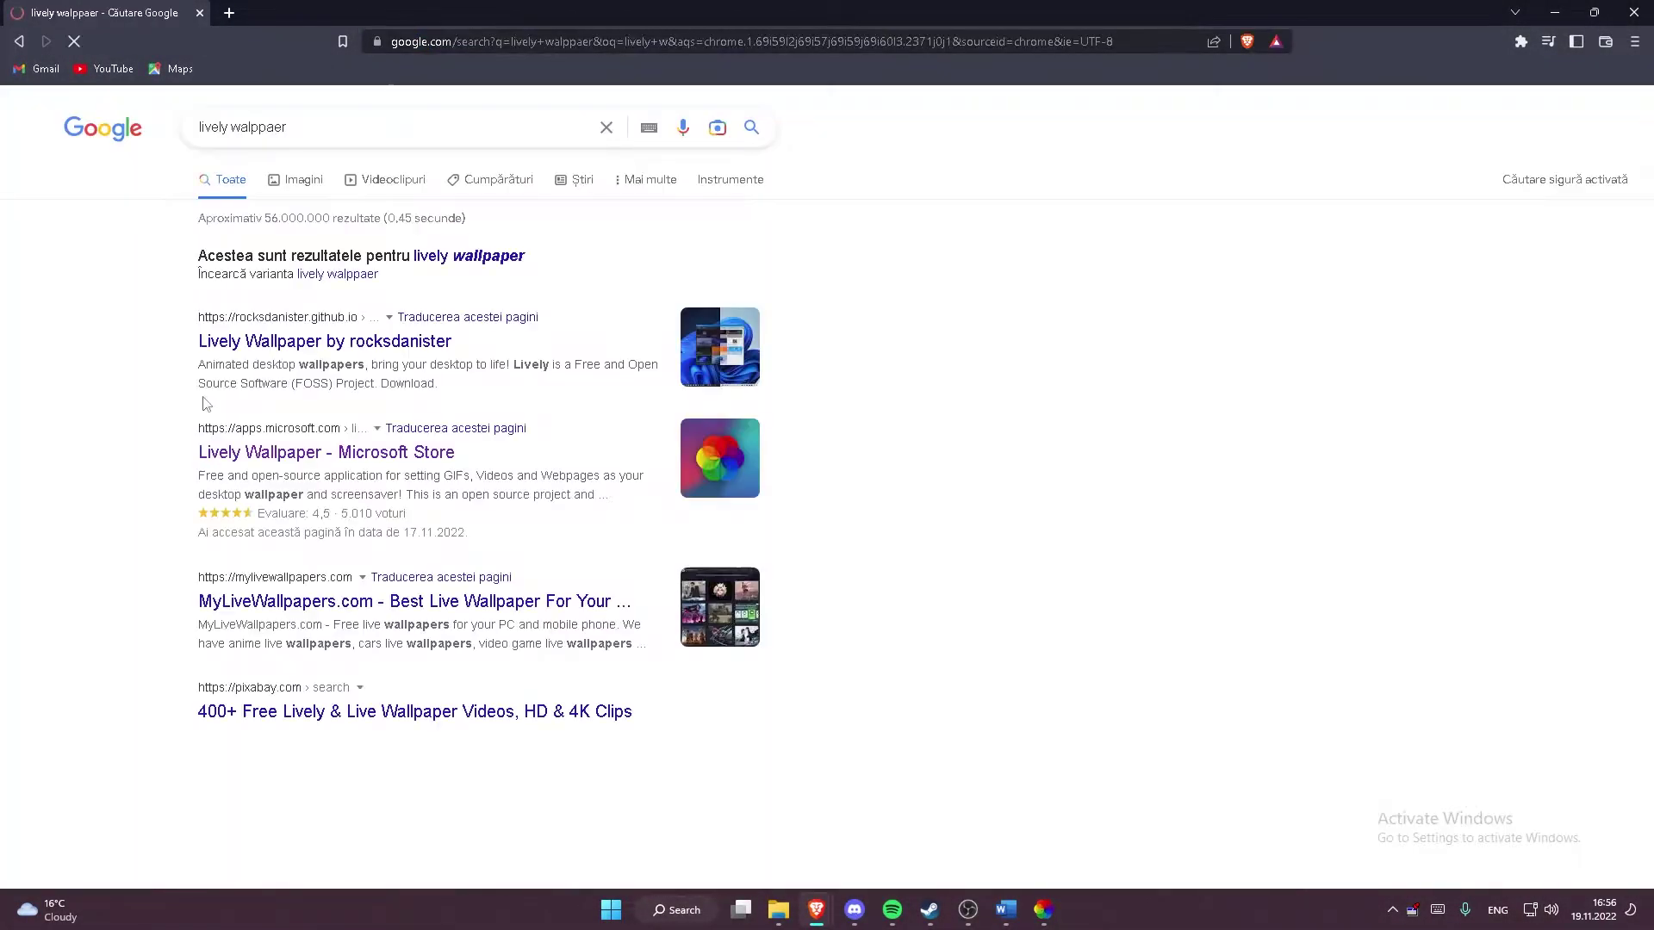
{"action": "left_click", "coordinate": [258, 343]}
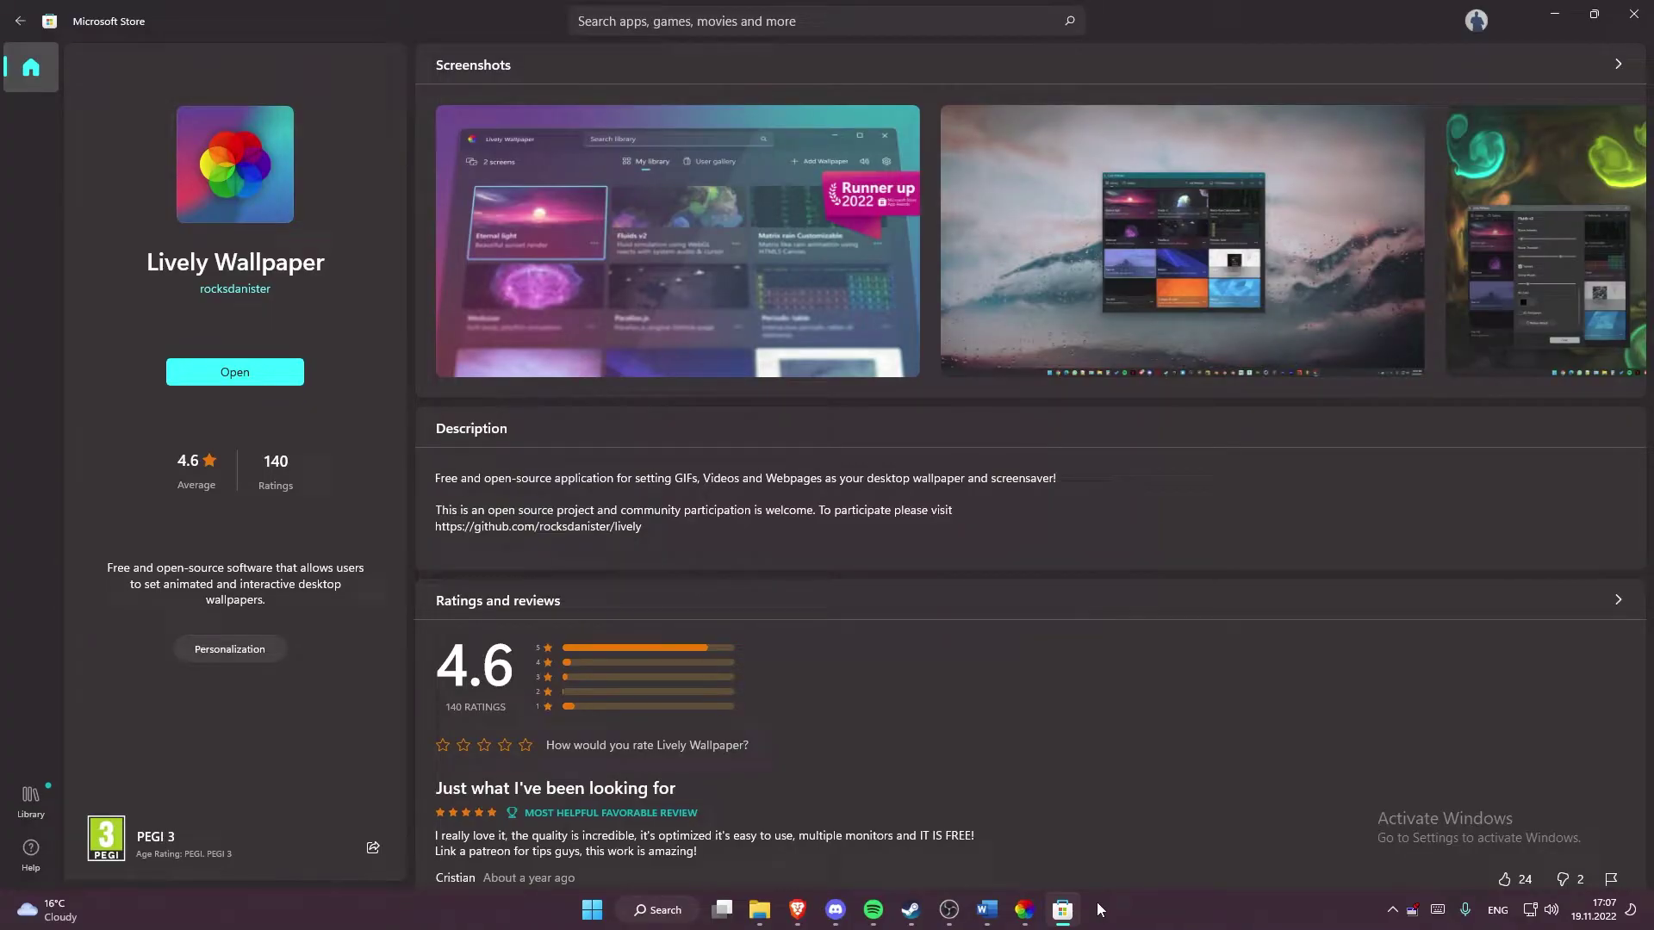
{"action": "left_click", "coordinate": [826, 22]}
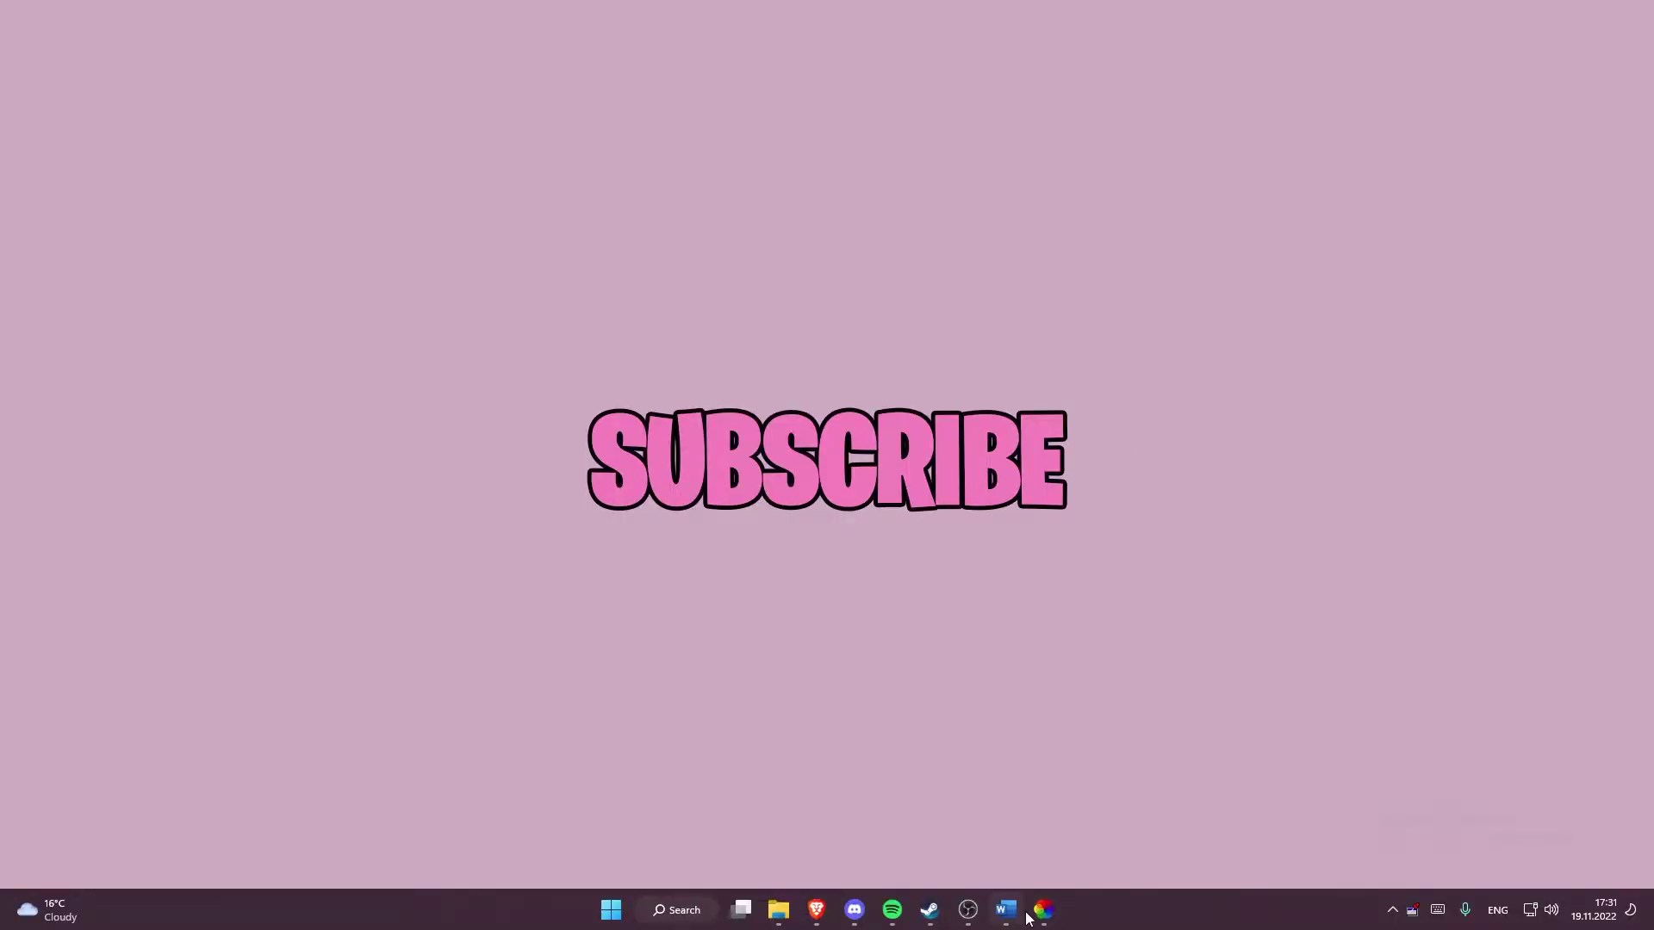
Step: Add SUBSCRIBE.png from the Downloads folder as a new image wallpaper
{"action": "left_click", "coordinate": [1033, 912]}
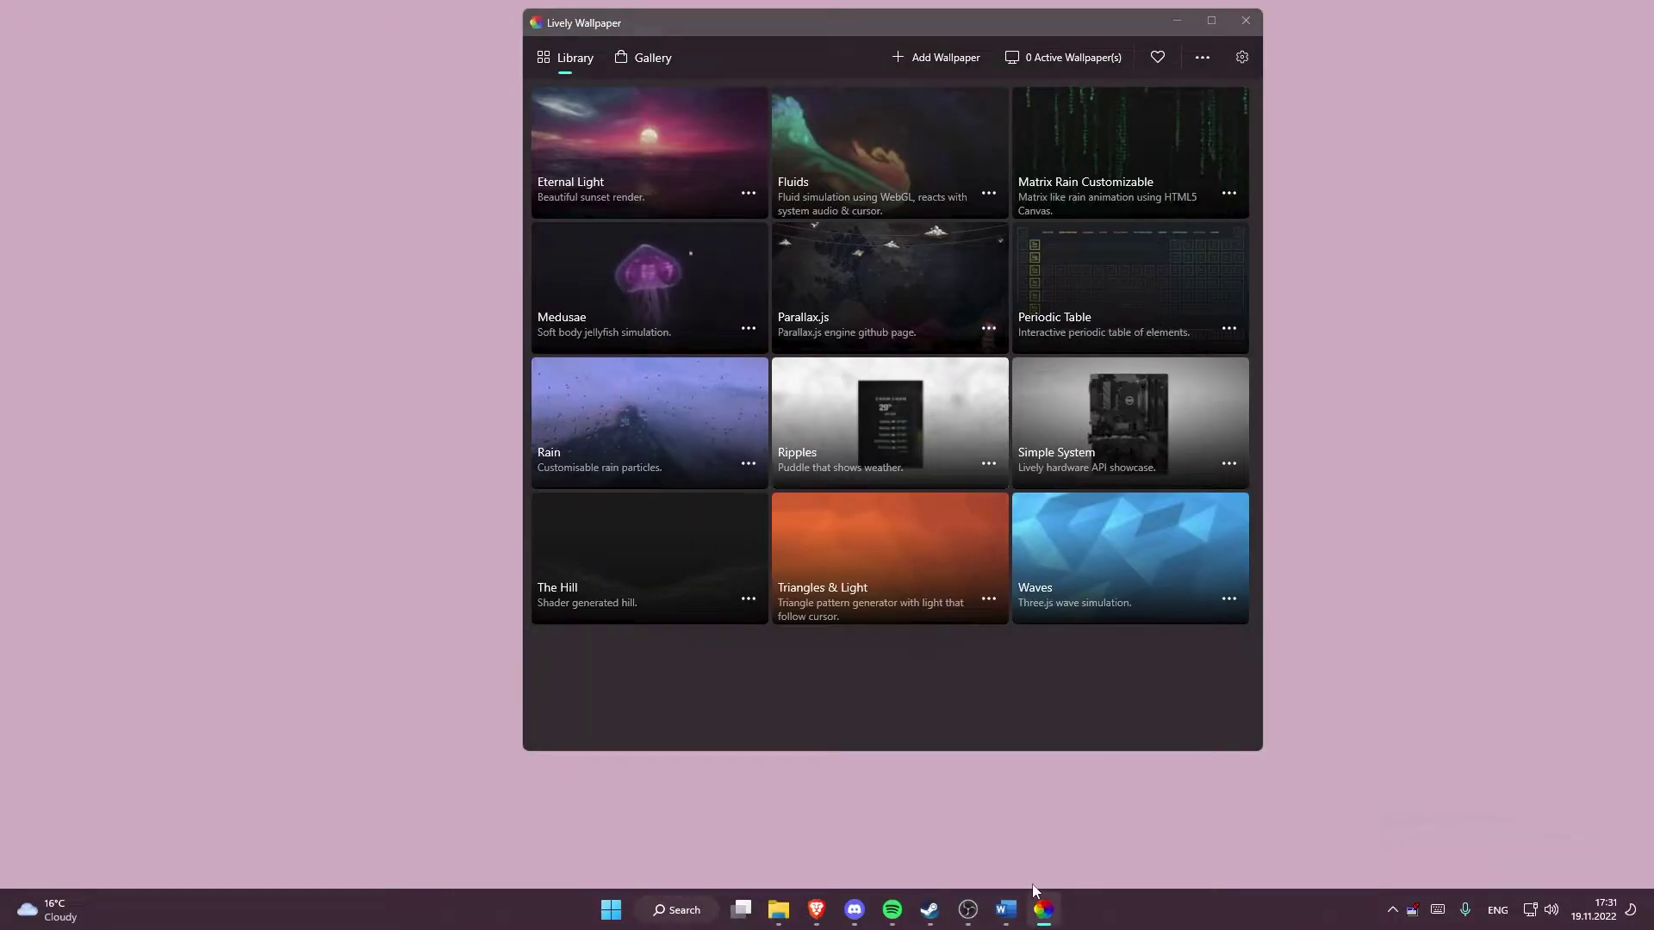
{"action": "left_click", "coordinate": [927, 61]}
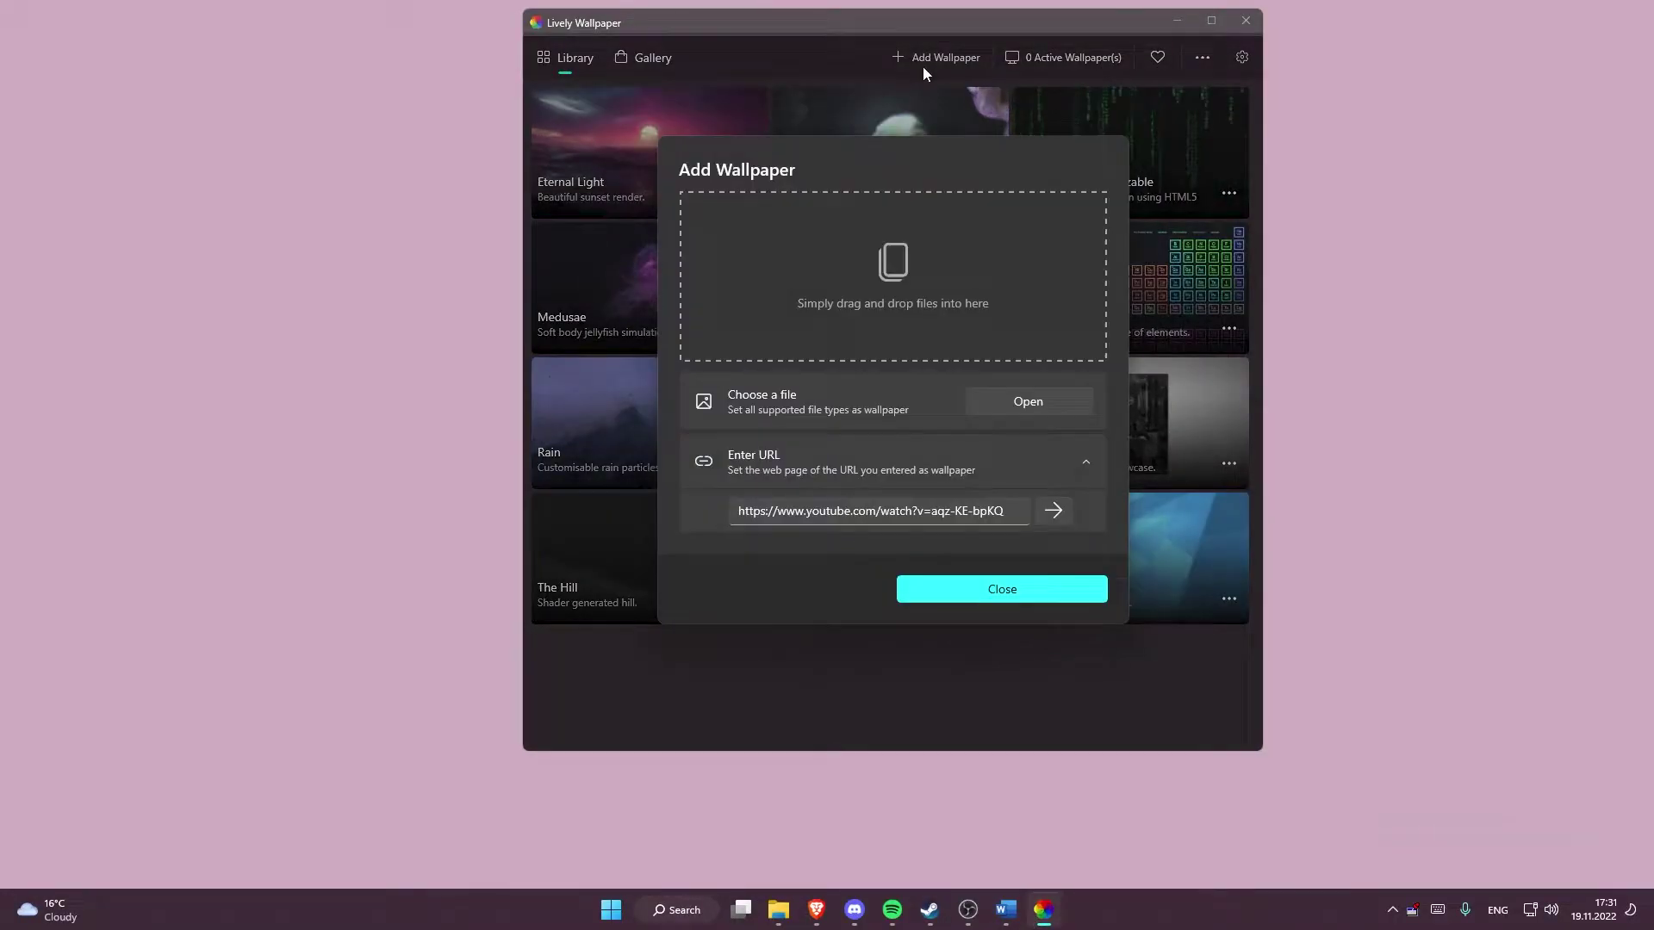
{"action": "left_click", "coordinate": [1005, 399]}
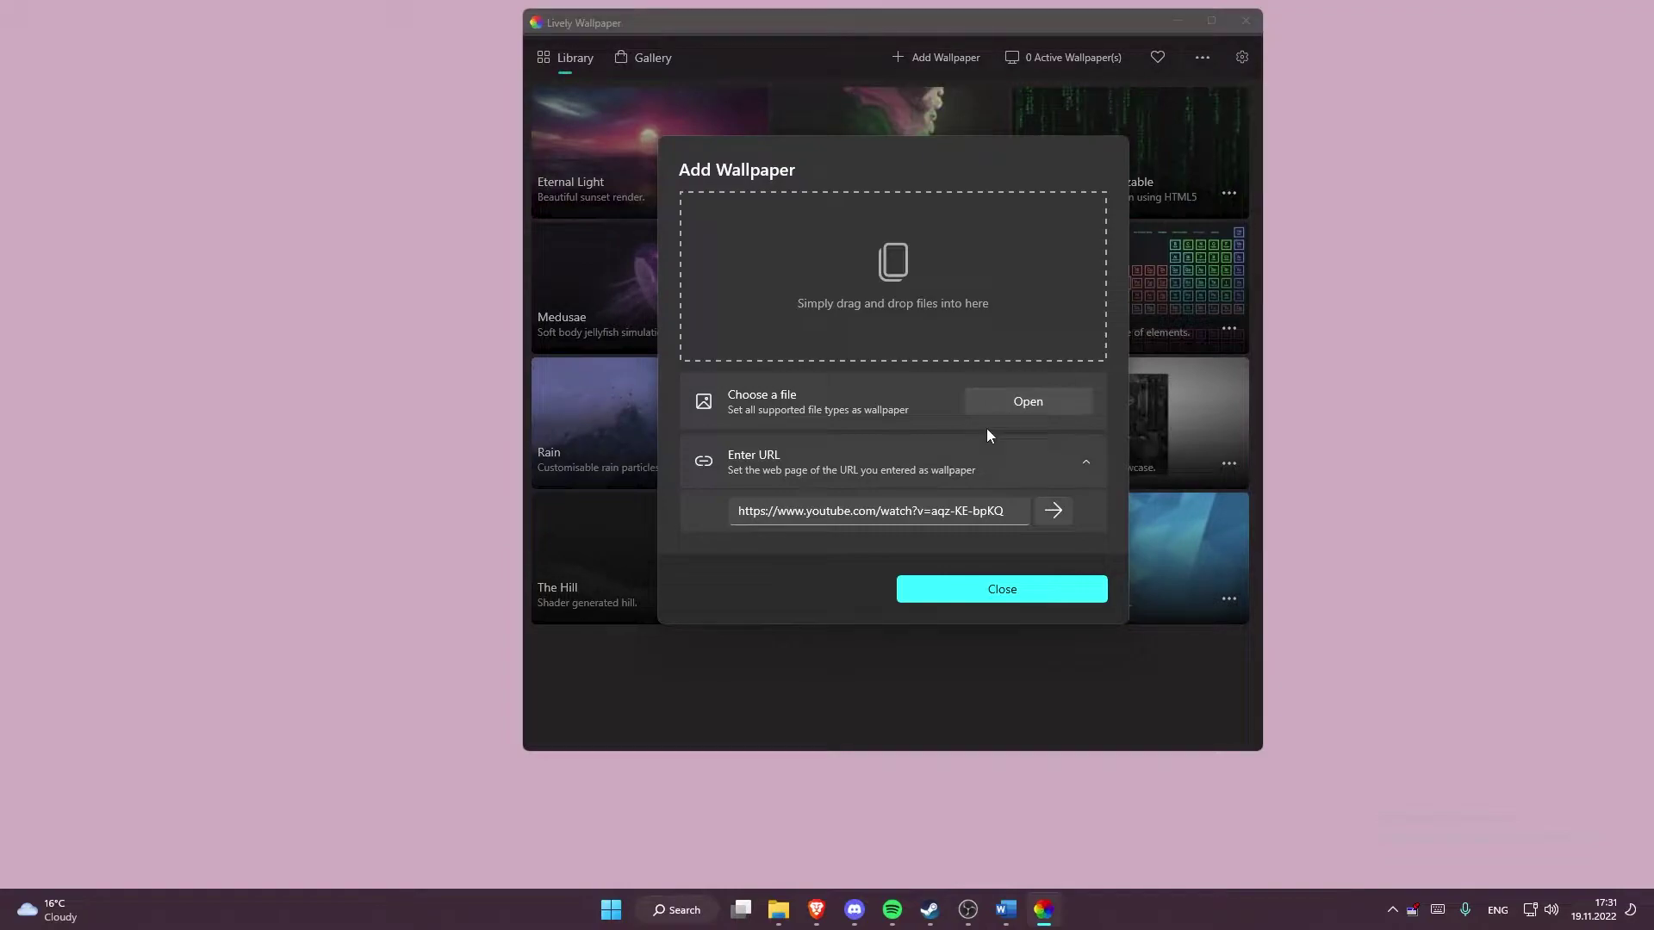
{"action": "left_click", "coordinate": [602, 213]}
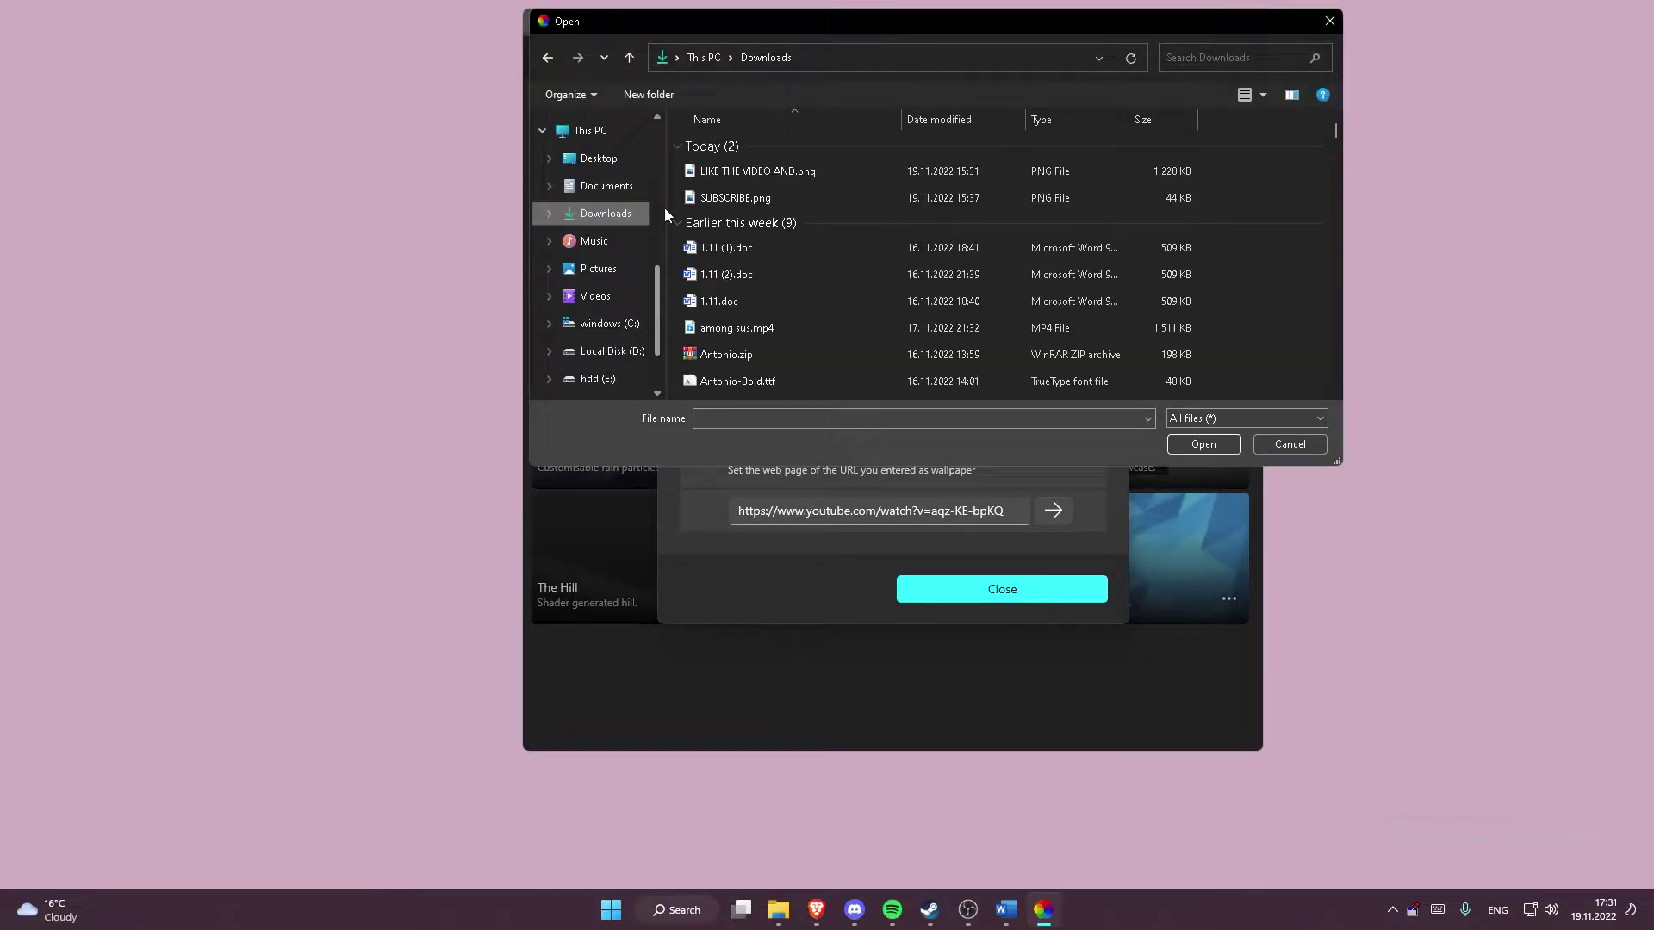
{"action": "double_click", "coordinate": [750, 197]}
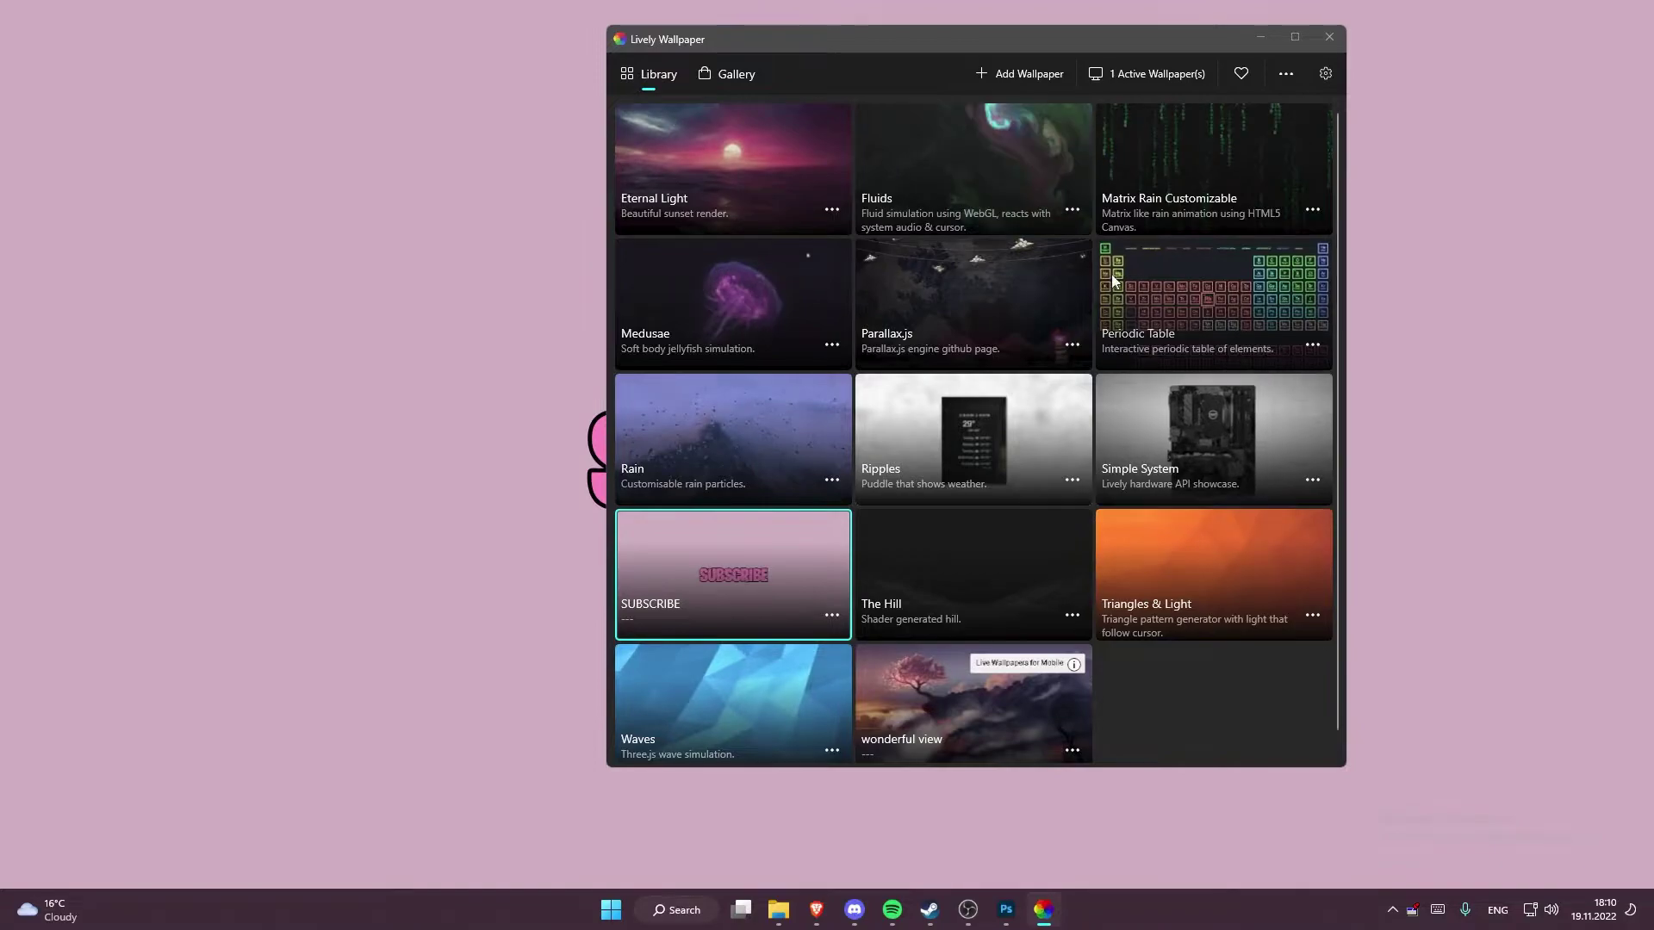
Step: Replace the URL with a pasted YouTube link and save it titled 'anime wallpaper'
{"action": "left_click", "coordinate": [994, 78]}
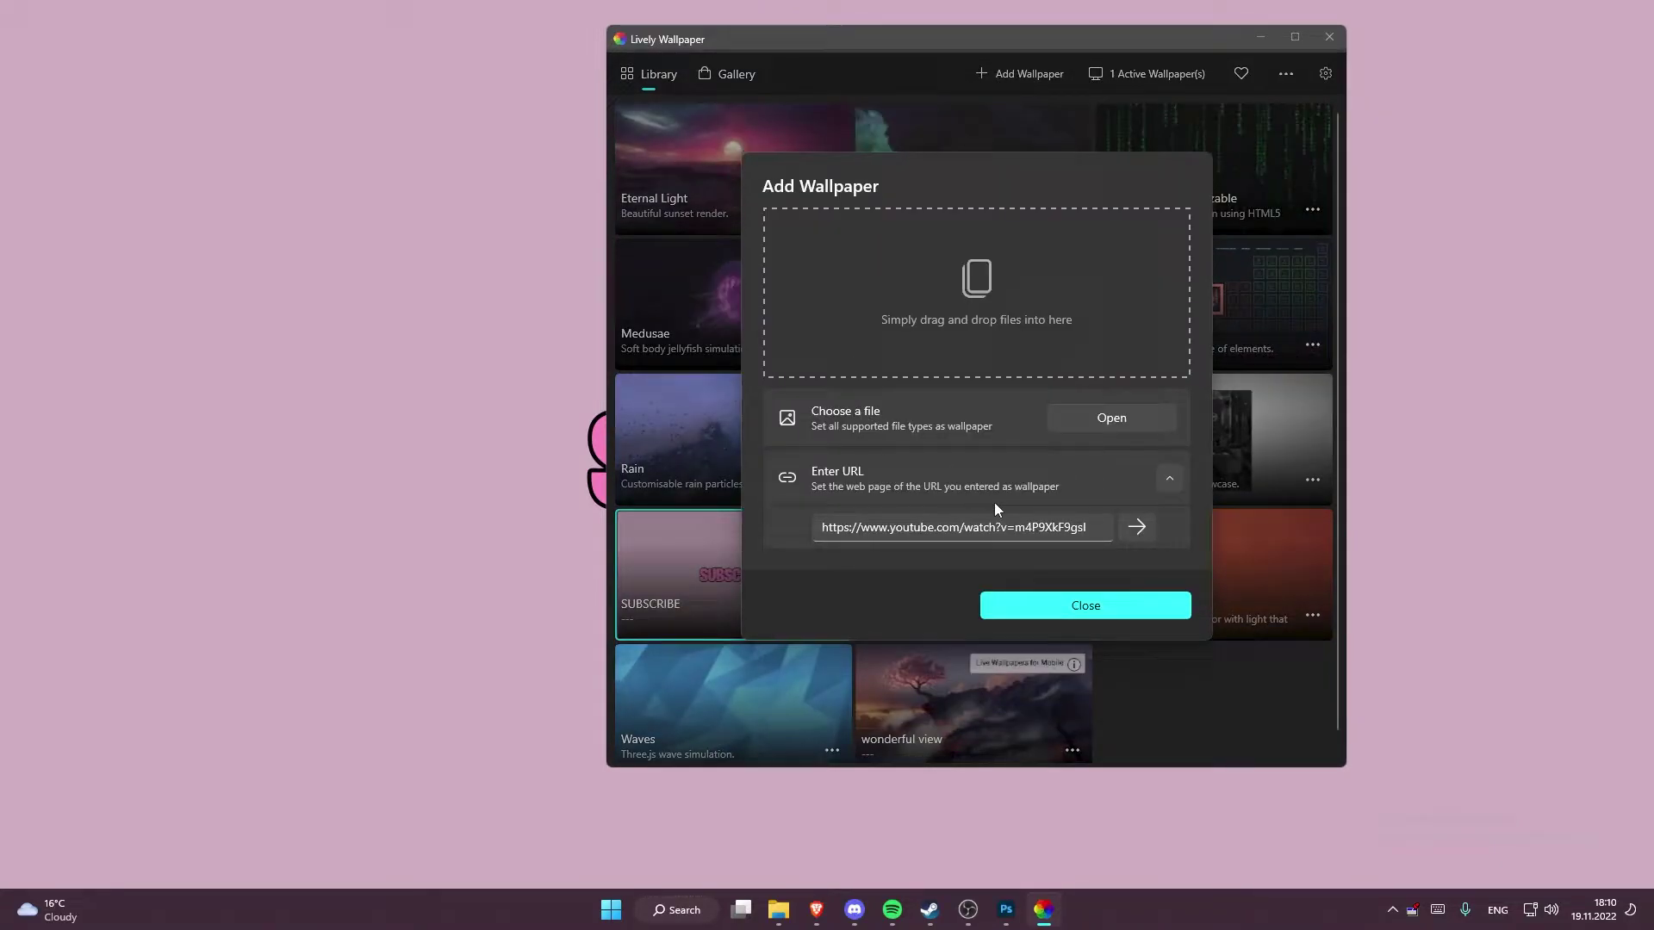
{"action": "mouse_move", "coordinate": [1020, 527]}
{"action": "left_mouse_down"}
{"action": "mouse_move", "coordinate": [1081, 528]}
{"action": "mouse_move", "coordinate": [625, 584]}
{"action": "left_mouse_up"}
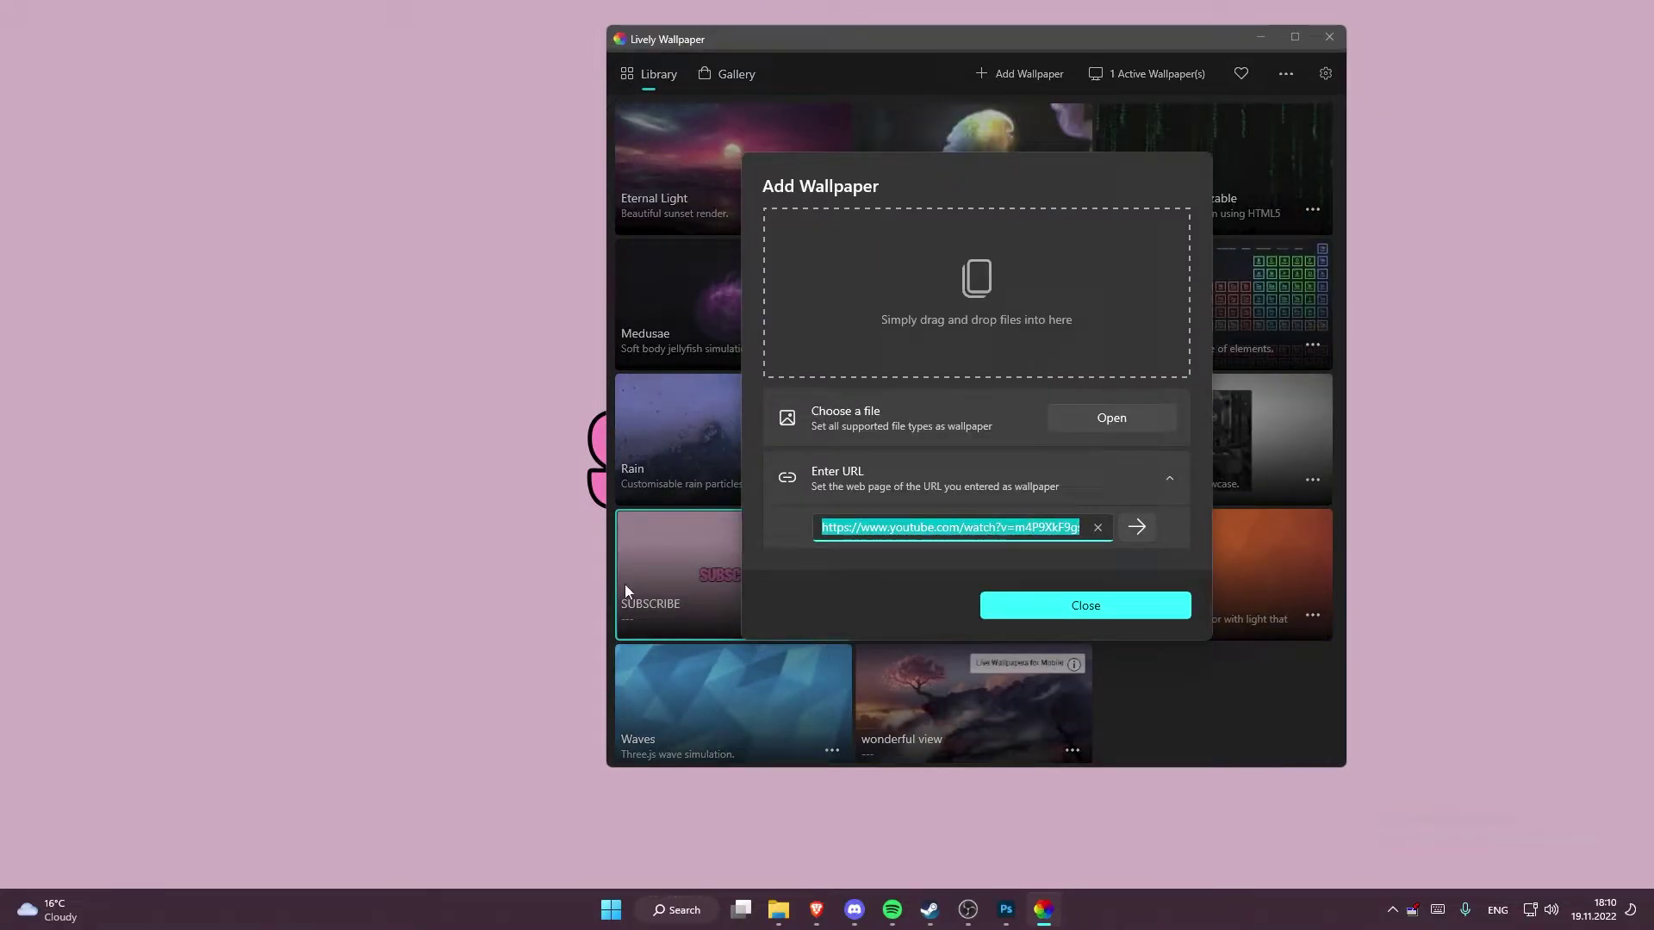
{"action": "key", "text": "BackSpace"}
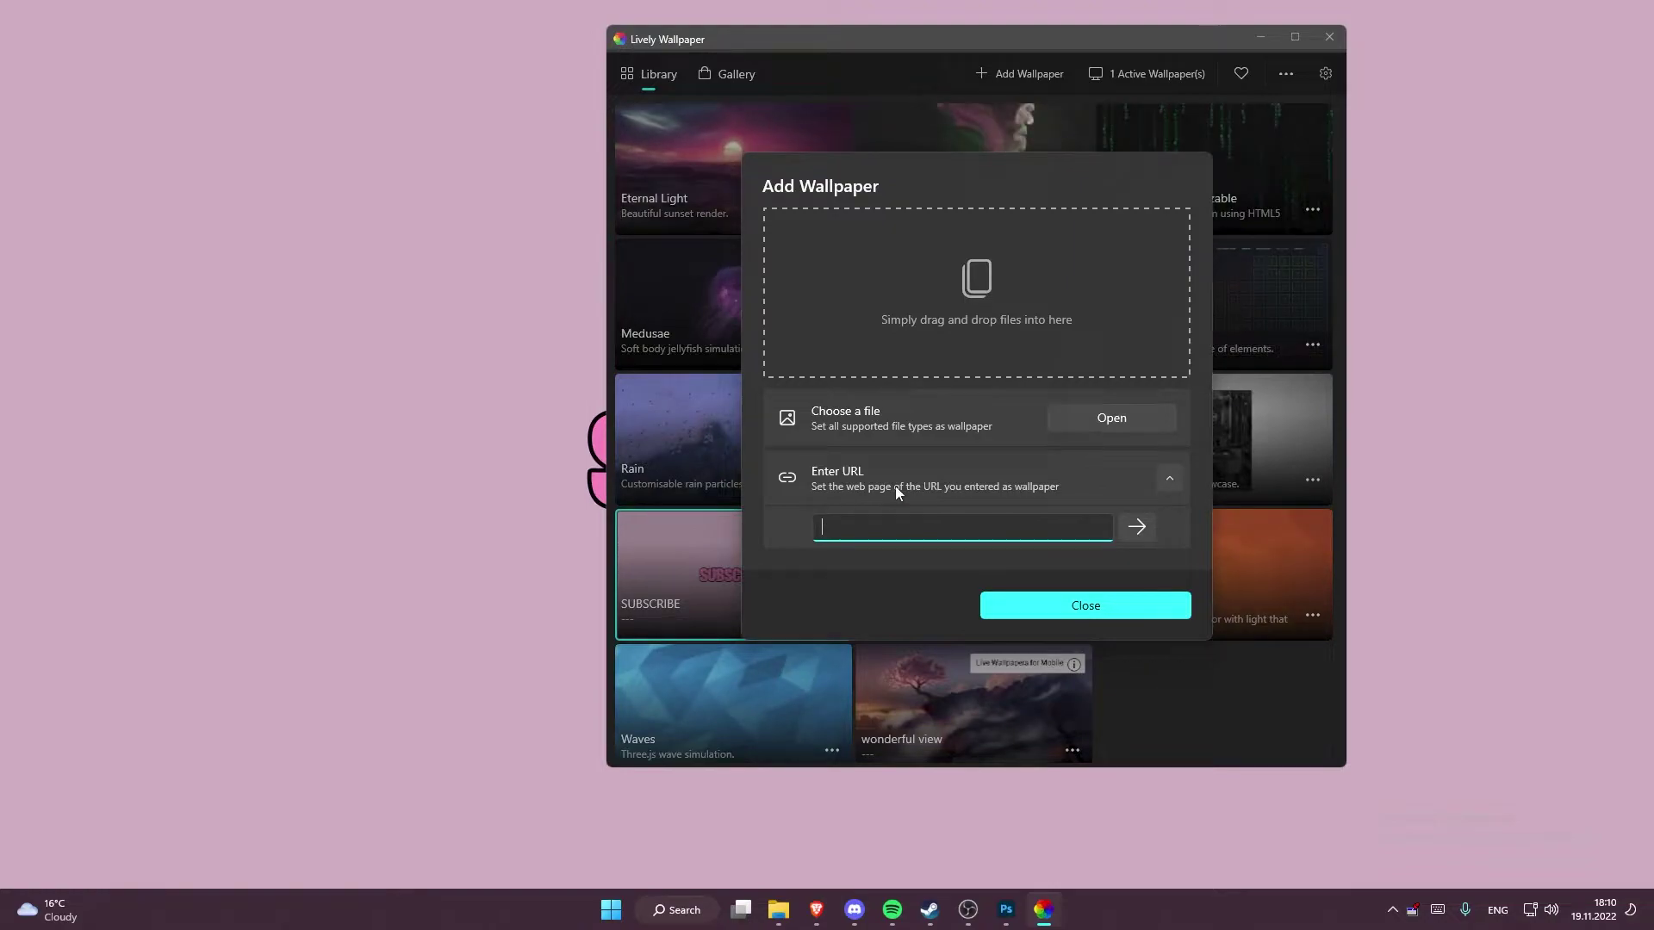
{"action": "type", "text": "https://www.youtube.com/watch?v=zTK9DhM6OQc"}
{"action": "left_click", "coordinate": [1136, 527]}
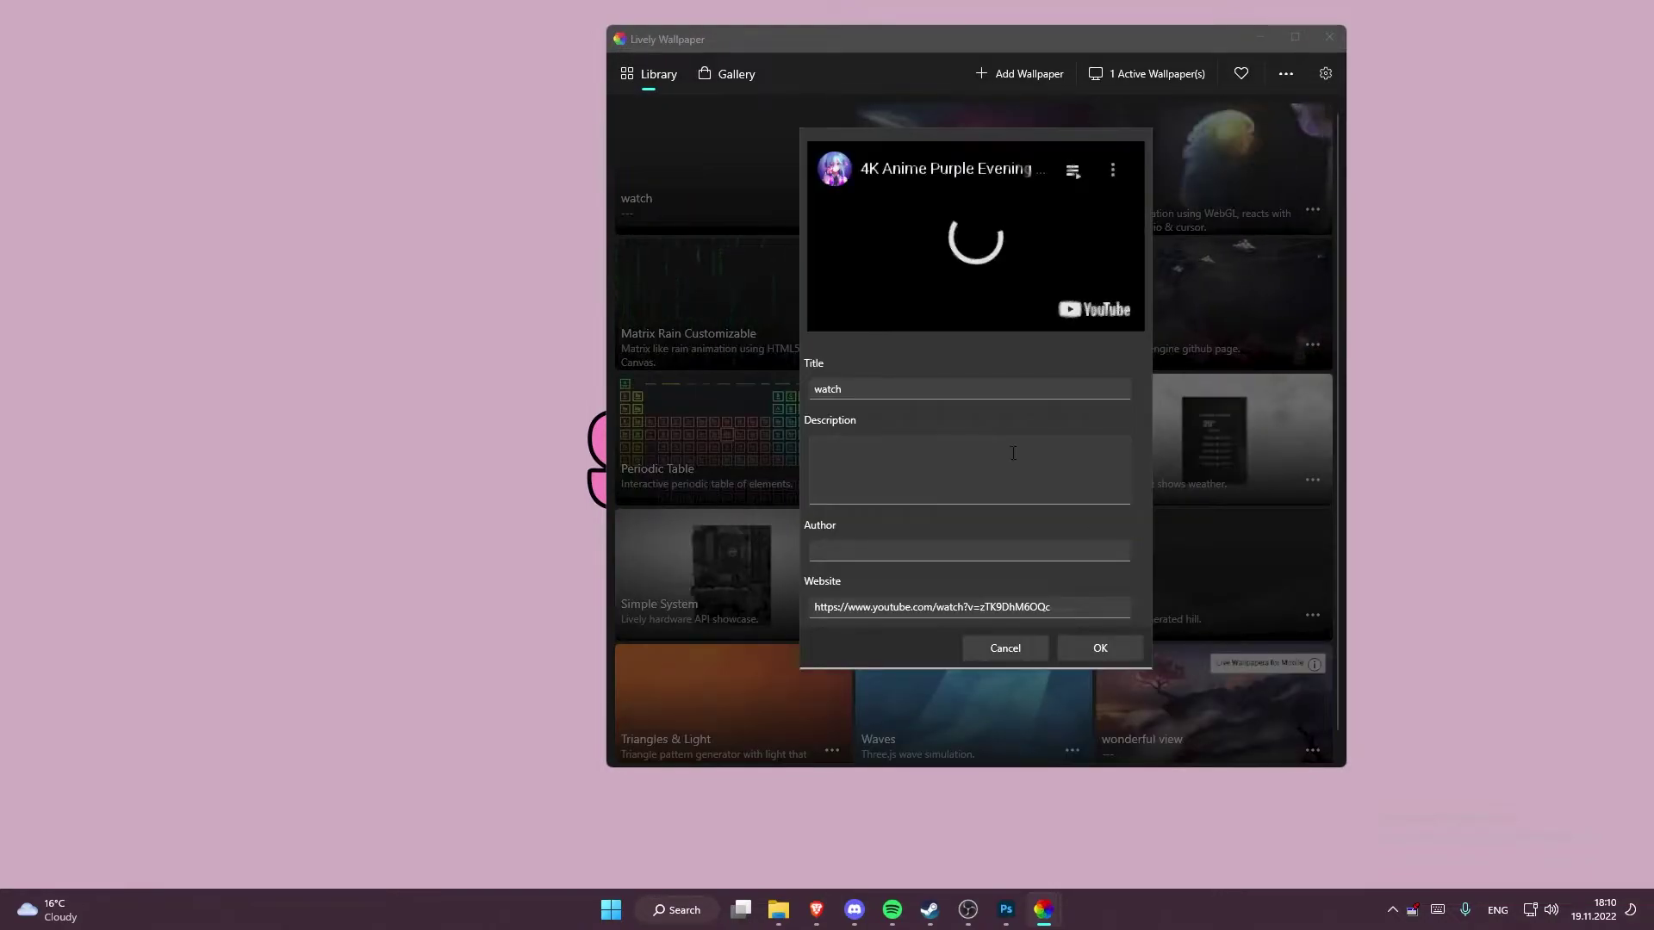
{"action": "double_click", "coordinate": [802, 389]}
{"action": "type", "text": "anime wallpaper"}
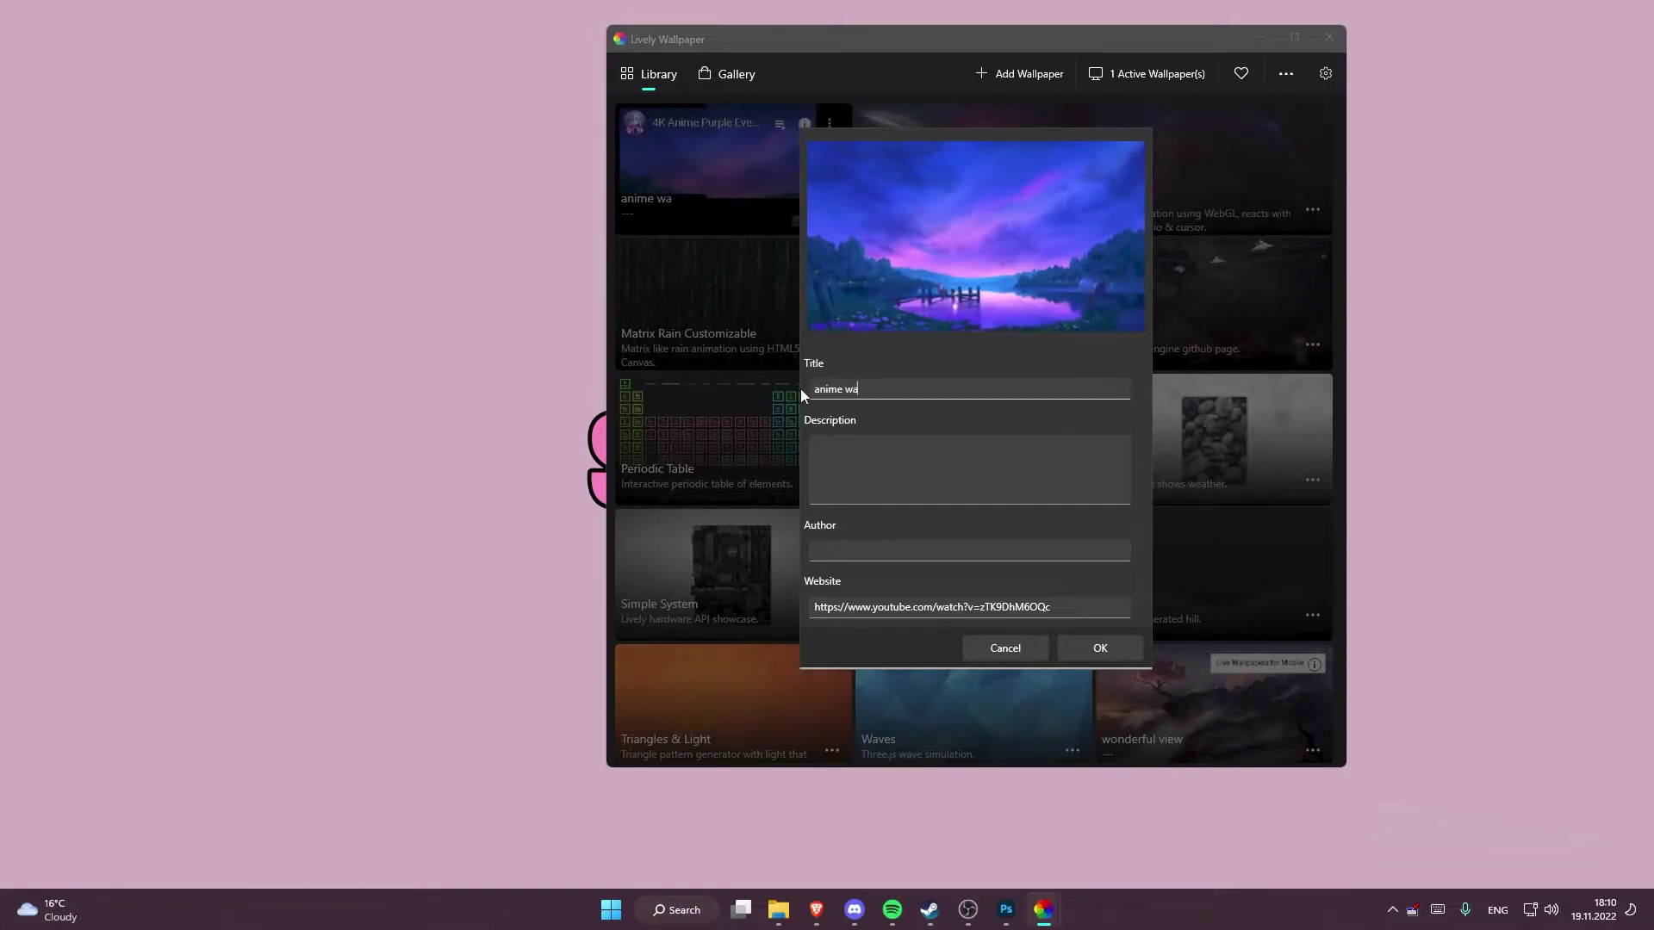
{"action": "left_click", "coordinate": [1097, 647]}
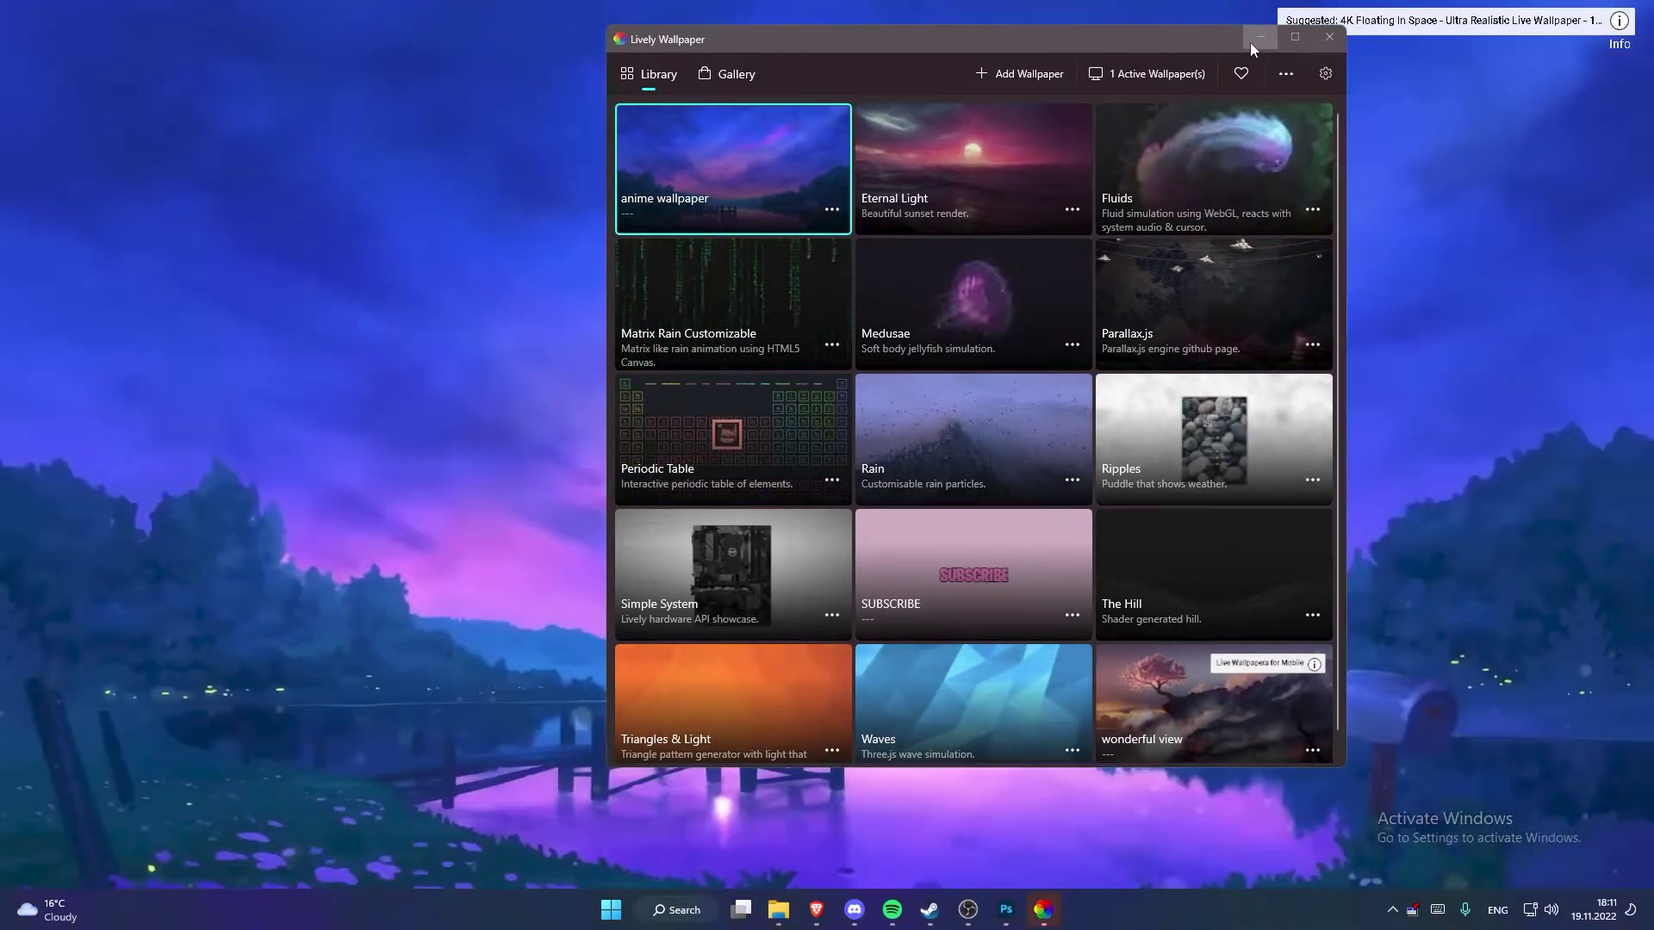
Step: Hide the library window to reveal the Eternal Light sunset on the desktop
{"action": "left_click", "coordinate": [1256, 39]}
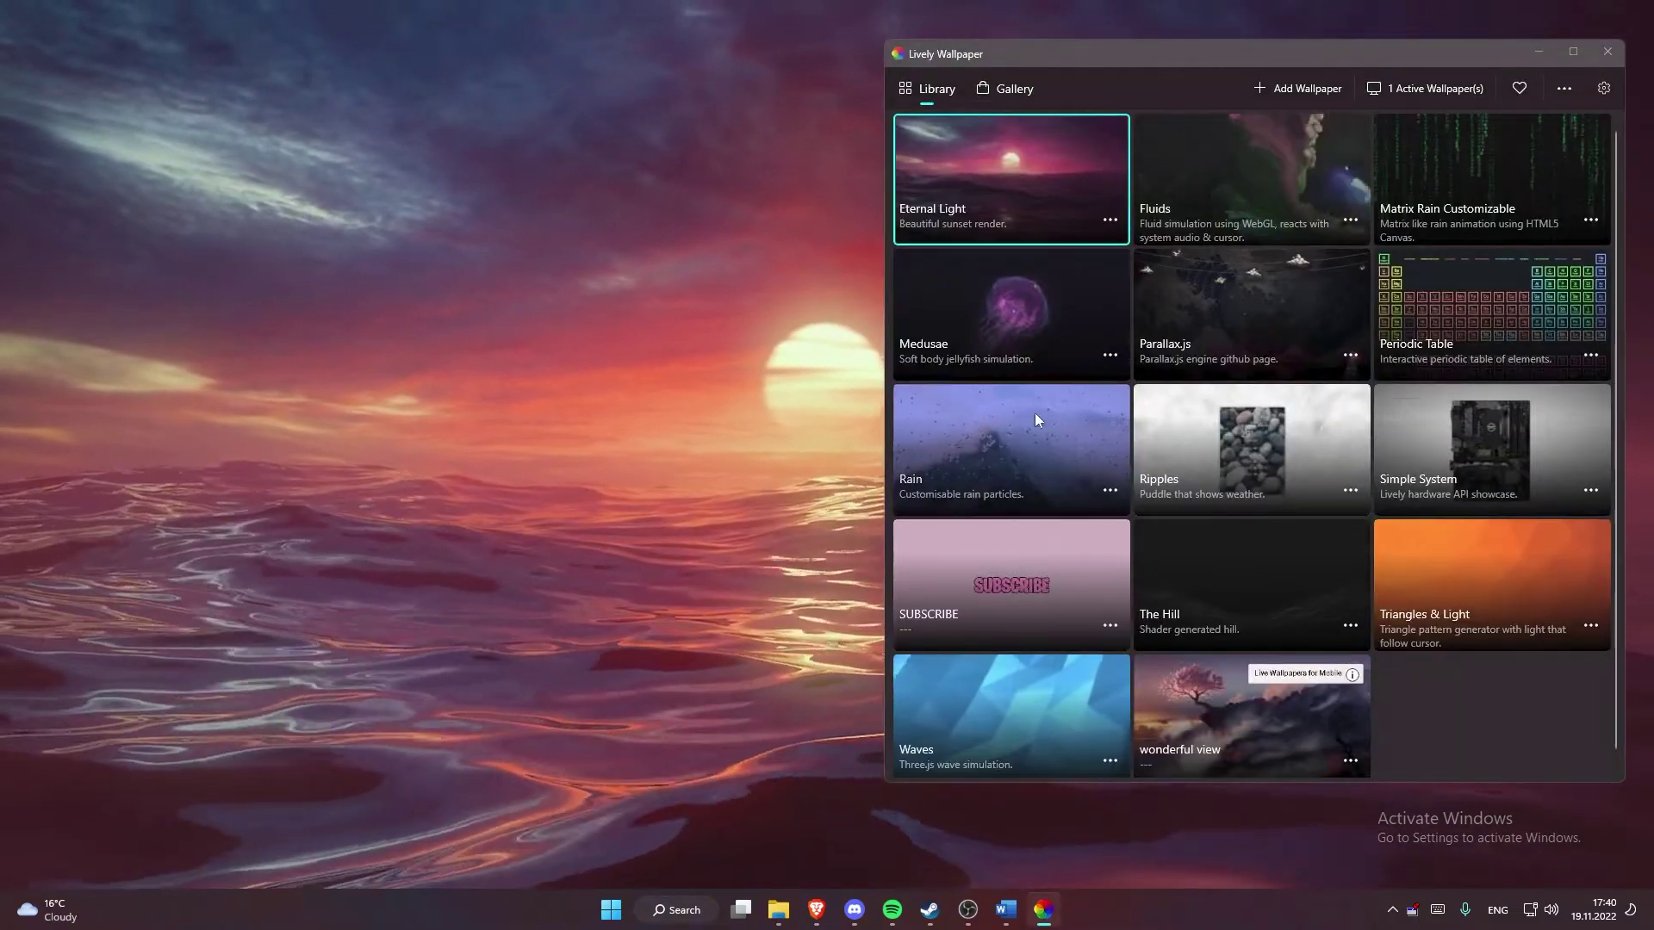
Step: Customise Eternal Light: raise saturation and speed, tweak hue, brightness, contrast and gamma
{"action": "right_click", "coordinate": [1003, 179]}
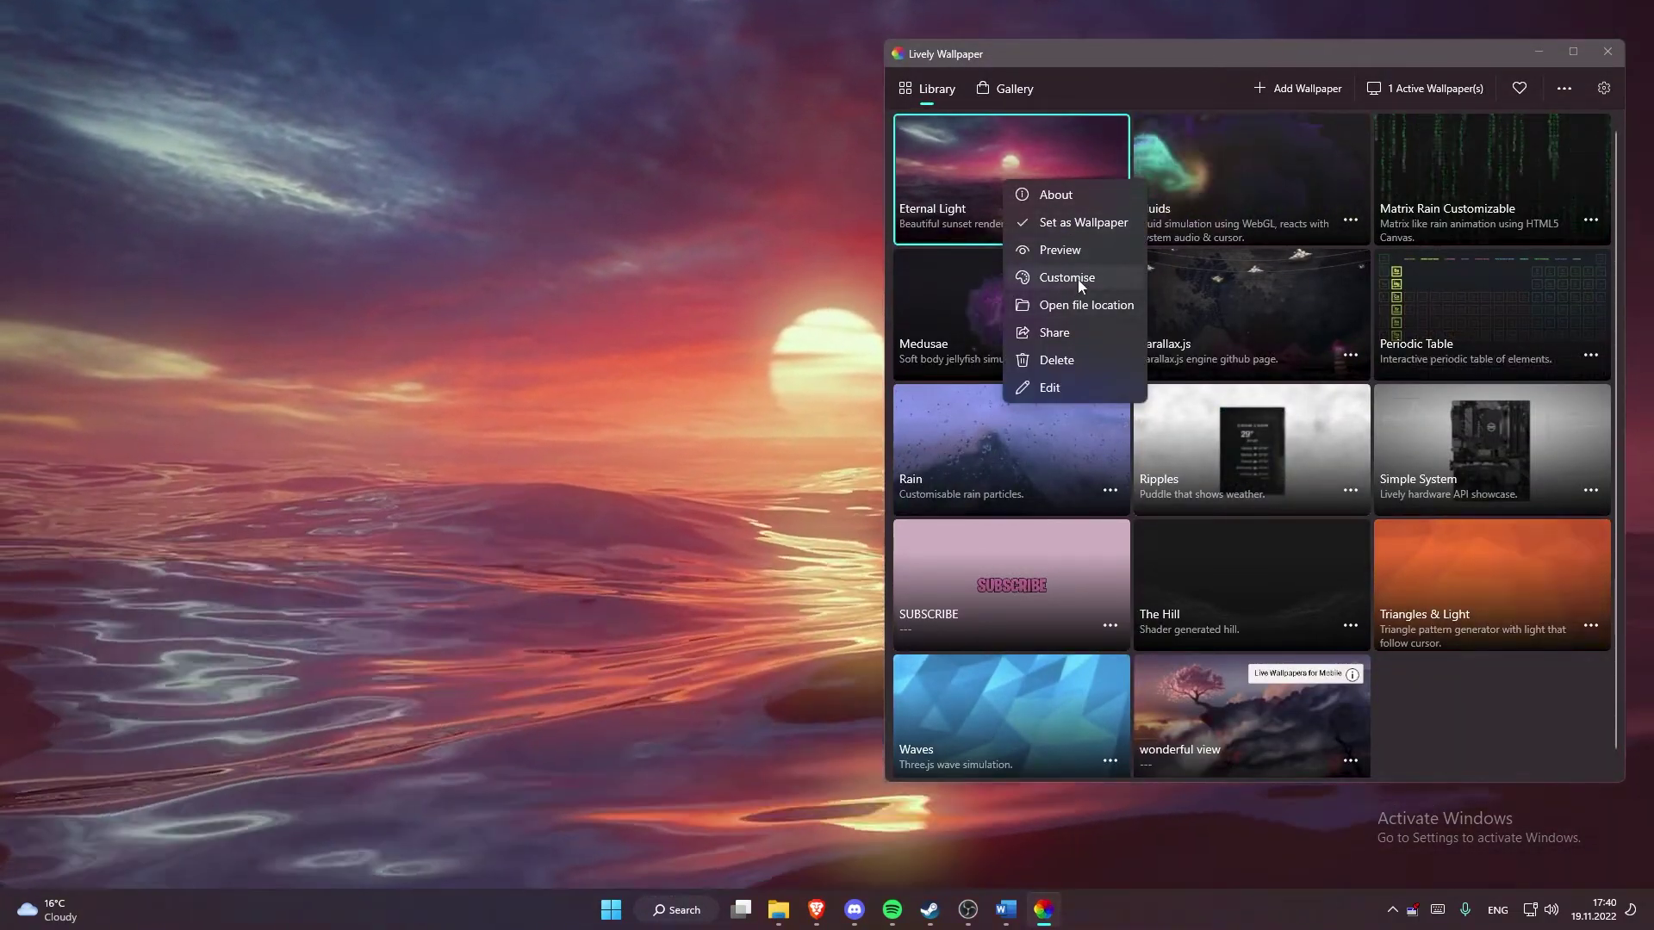
{"action": "left_click", "coordinate": [1078, 279]}
{"action": "mouse_move", "coordinate": [1267, 214]}
{"action": "left_mouse_down"}
{"action": "mouse_move", "coordinate": [1343, 222]}
{"action": "mouse_move", "coordinate": [1251, 225]}
{"action": "mouse_move", "coordinate": [1216, 281]}
{"action": "mouse_move", "coordinate": [1141, 278]}
{"action": "mouse_move", "coordinate": [1268, 278]}
{"action": "mouse_move", "coordinate": [1225, 275]}
{"action": "left_mouse_up"}
{"action": "mouse_move", "coordinate": [1245, 338]}
{"action": "left_mouse_down"}
{"action": "mouse_move", "coordinate": [1372, 333]}
{"action": "mouse_move", "coordinate": [1256, 338]}
{"action": "mouse_move", "coordinate": [1242, 348]}
{"action": "mouse_move", "coordinate": [1278, 401]}
{"action": "mouse_move", "coordinate": [1363, 387]}
{"action": "mouse_move", "coordinate": [1233, 388]}
{"action": "mouse_move", "coordinate": [1271, 391]}
{"action": "left_mouse_up"}
{"action": "left_click_drag", "start_coordinate": [1250, 459], "coordinate": [1255, 452]}
{"action": "mouse_move", "coordinate": [1172, 521]}
{"action": "left_mouse_down"}
{"action": "mouse_move", "coordinate": [1368, 513]}
{"action": "mouse_move", "coordinate": [1188, 537]}
{"action": "left_mouse_up"}
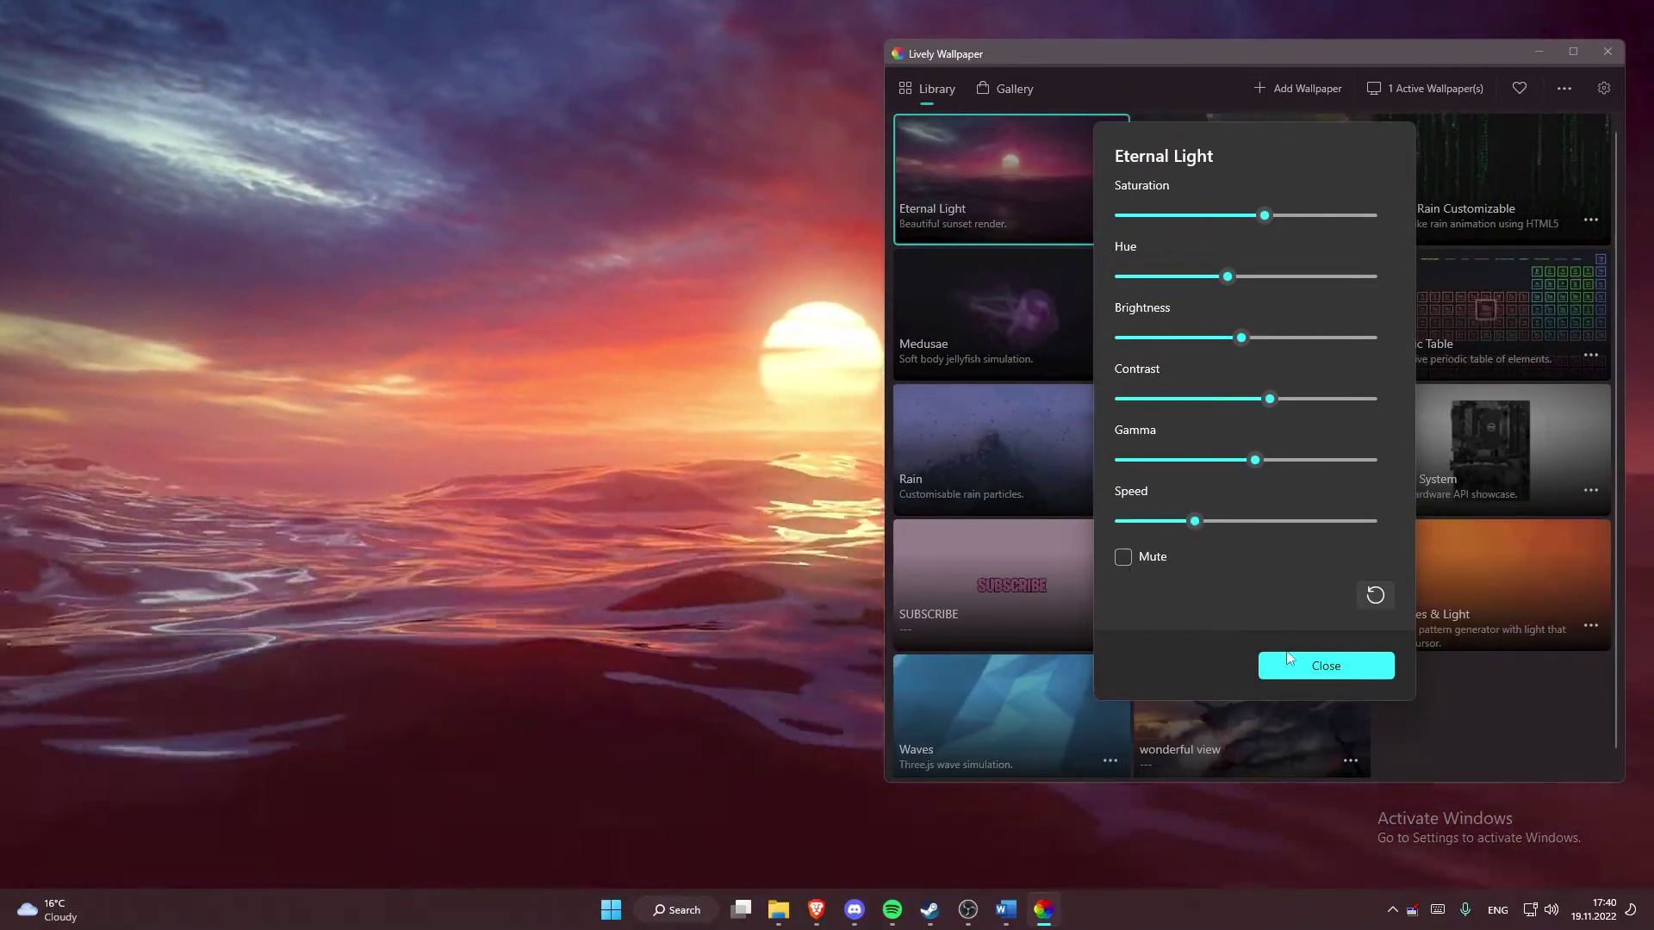
{"action": "left_click", "coordinate": [1288, 659]}
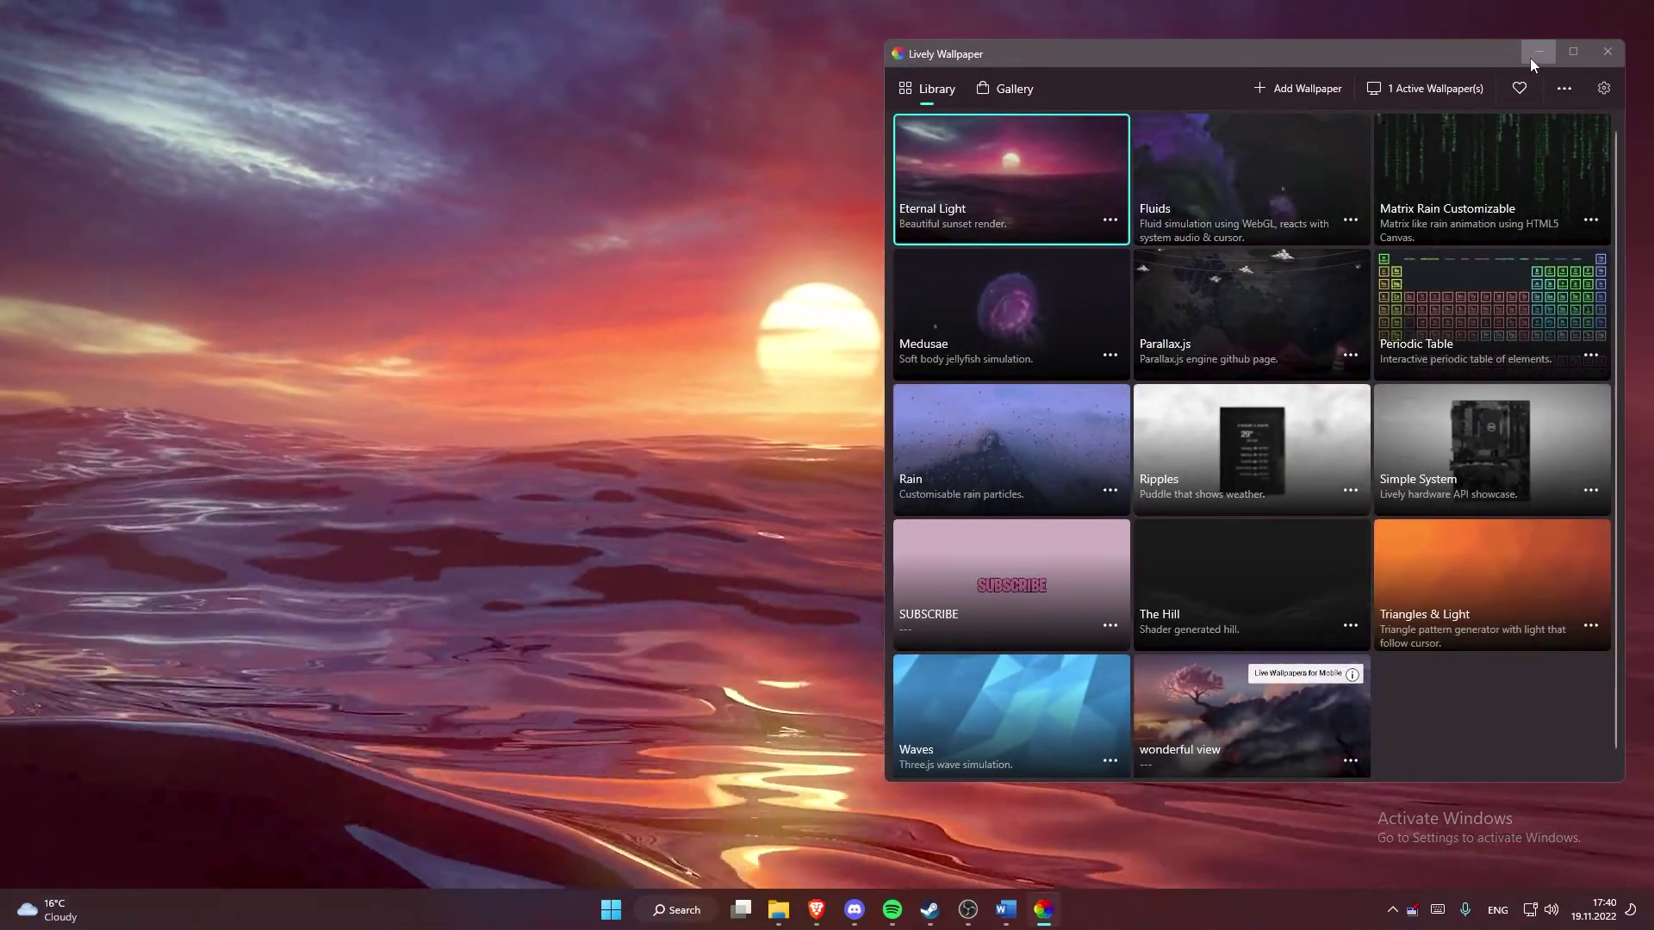
Step: Minimise Lively Wallpaper so the wallpaper fills the desktop
{"action": "left_click", "coordinate": [1530, 58]}
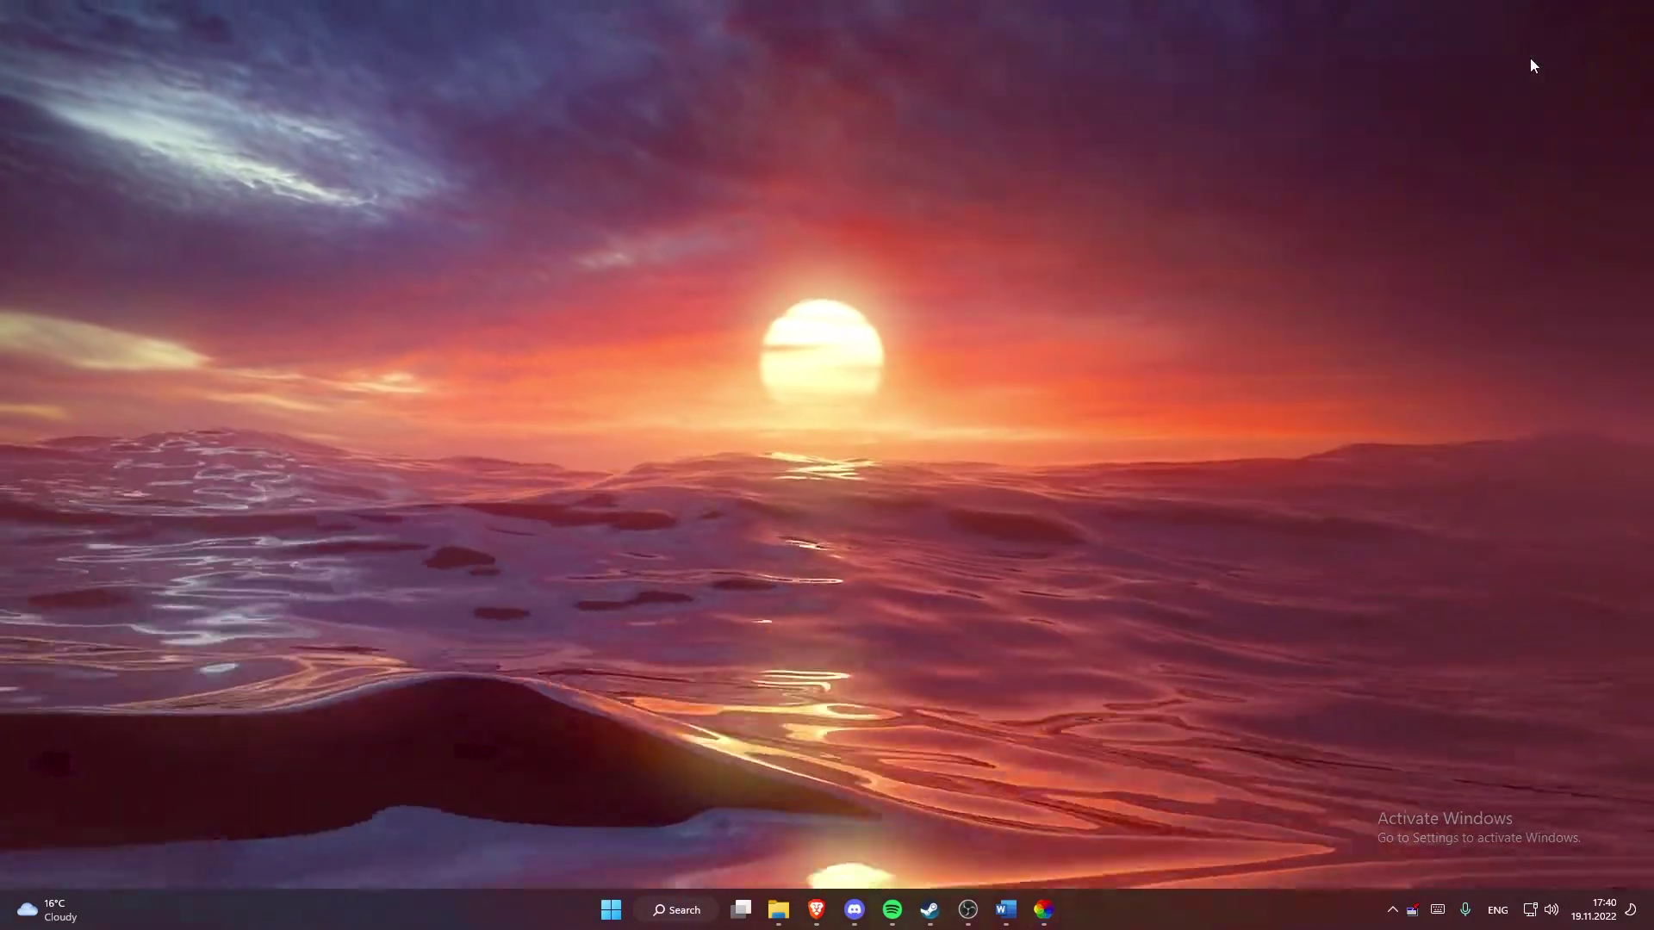